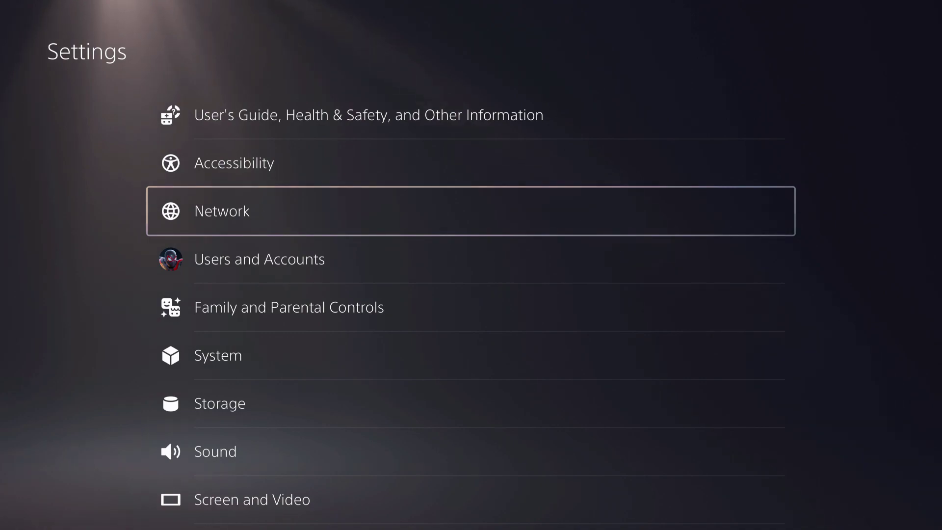
Step: View the Network connection status, then back out to the home screen
{"action": "key", "text": "Return"}
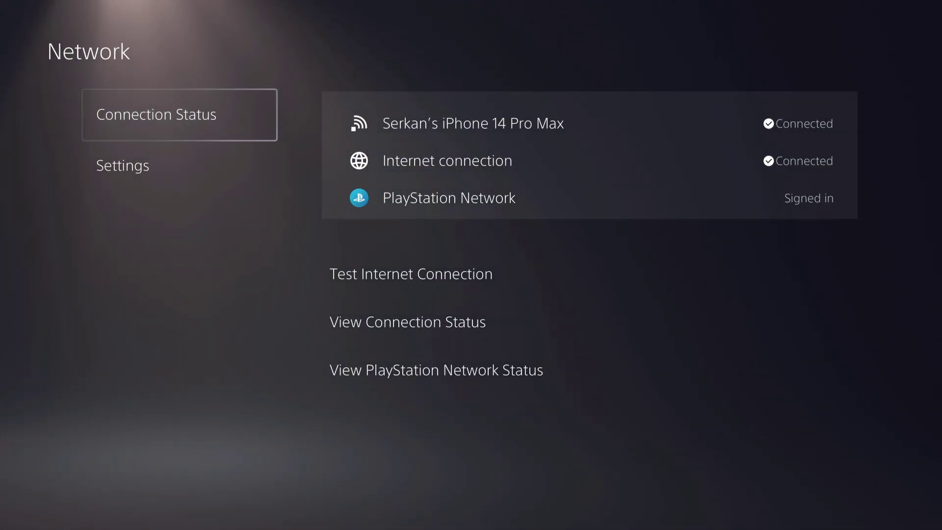
{"action": "key", "text": "Escape"}
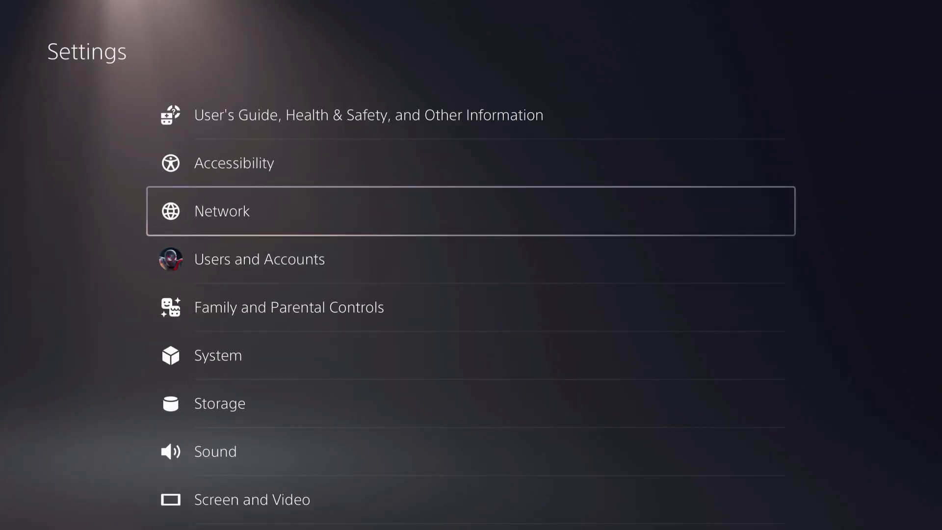
{"action": "key", "text": "Escape"}
Step: View the Power options from the Control Center without choosing any, then close them
{"action": "key", "text": "Down"}
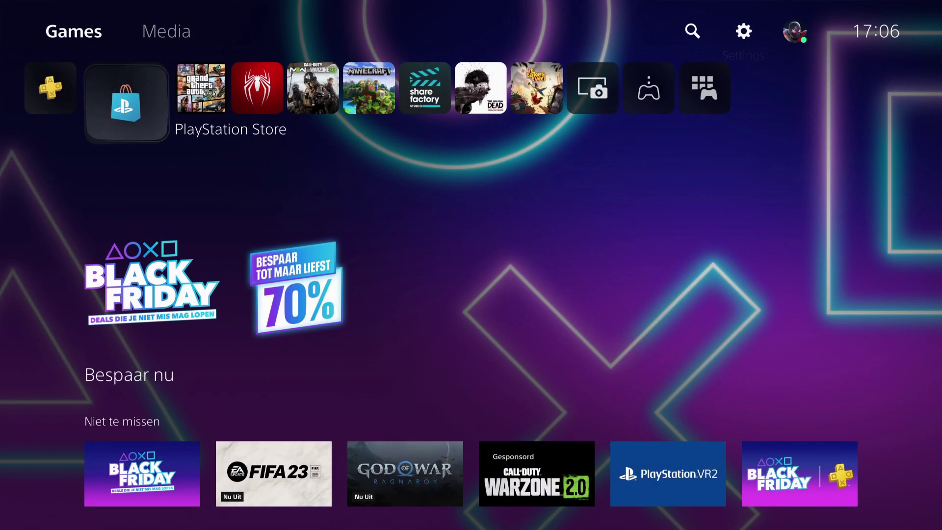
{"action": "key", "text": "super"}
{"action": "key", "text": "Down"}
{"action": "key", "text": "Right"}
{"action": "key", "text": "Right"}
{"action": "key", "text": "Right"}
{"action": "key", "text": "Right"}
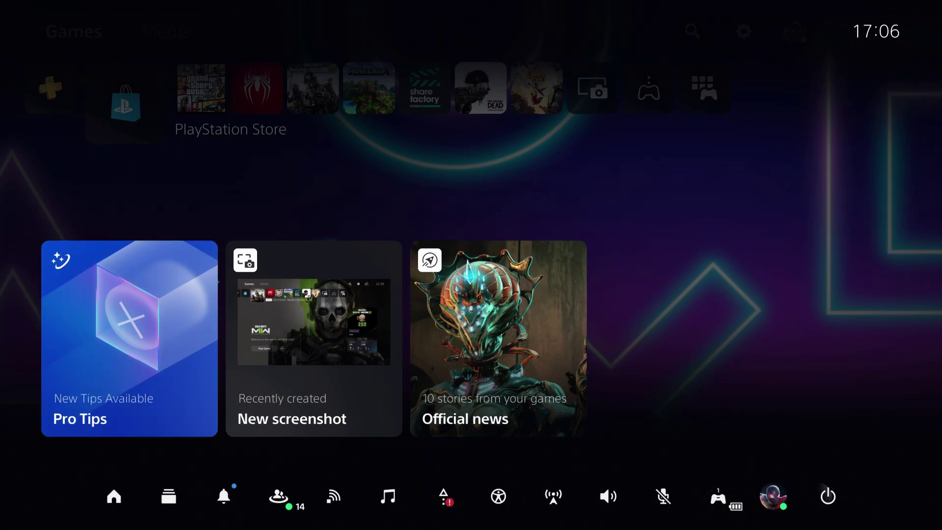
{"action": "key", "text": "Return"}
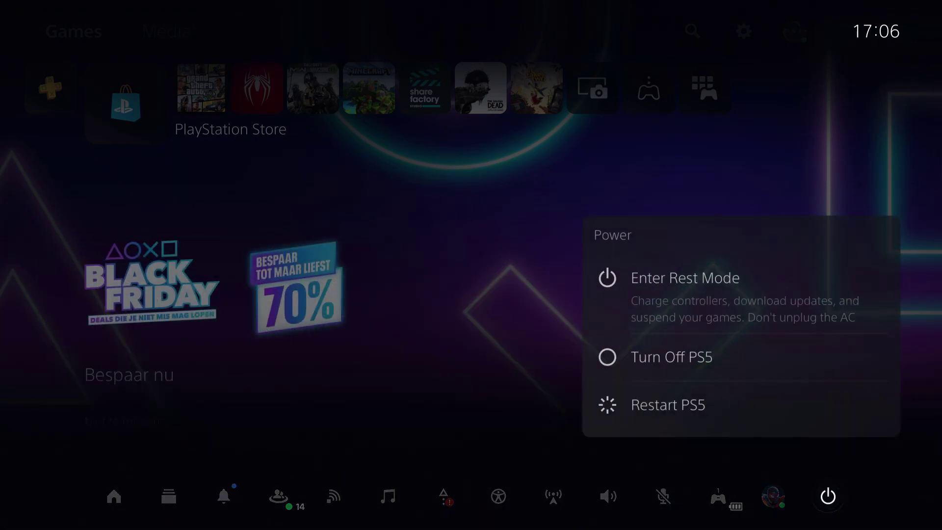
{"action": "key", "text": "Down"}
{"action": "key", "text": "Down"}
{"action": "key", "text": "Return"}
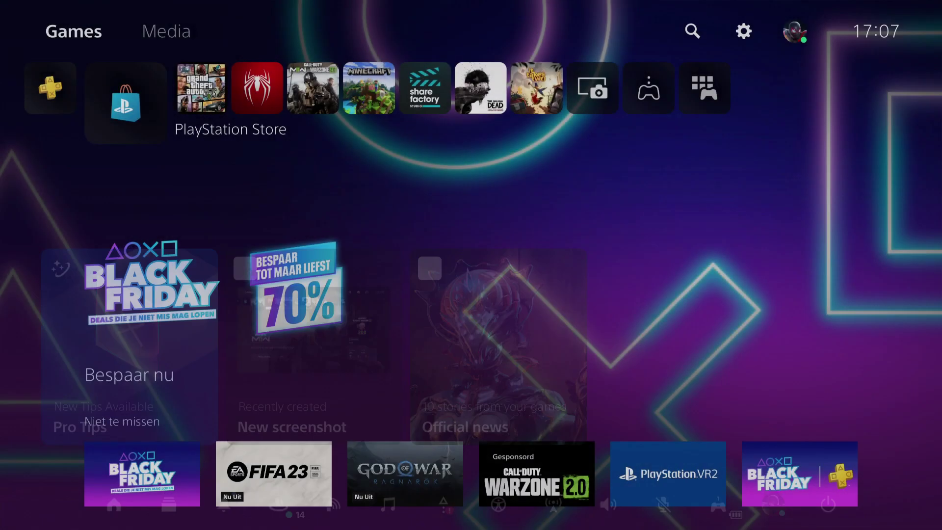
Step: Enter the system Settings from the Control Center
{"action": "key", "text": "Return"}
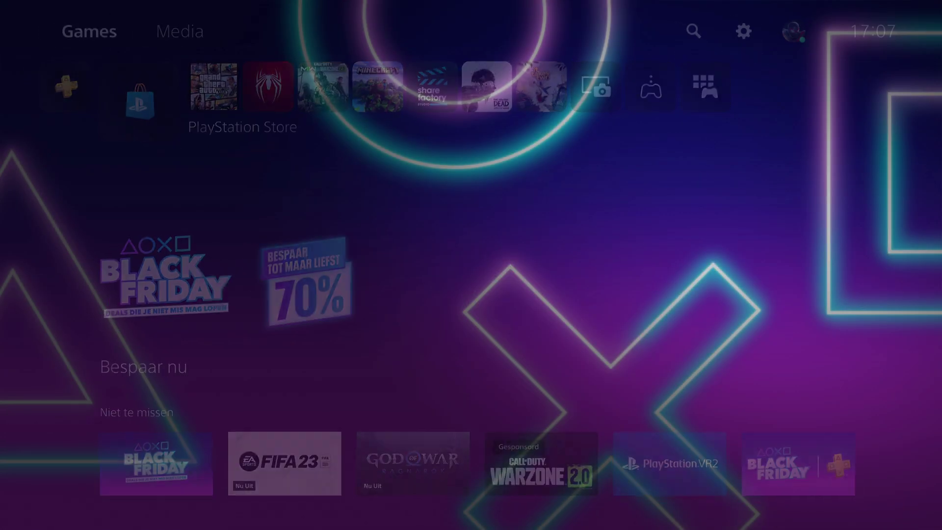
Step: Turn on Connect to the Internet and enter Set Up Internet Connection
{"action": "key", "text": "Return"}
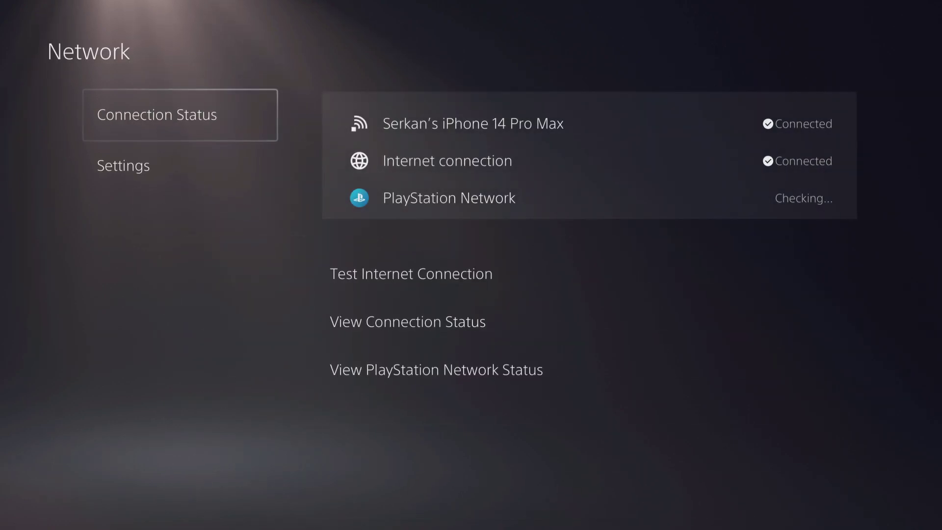
{"action": "key", "text": "Down"}
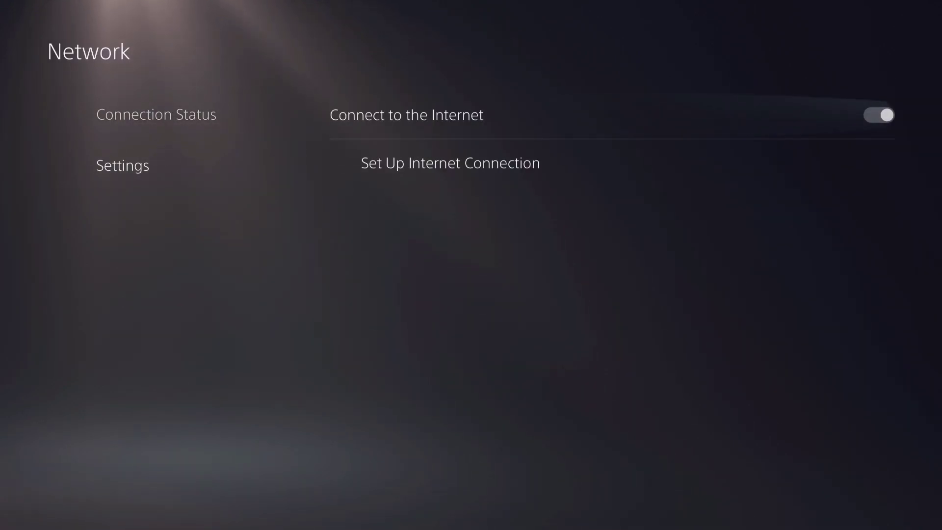
{"action": "key", "text": "Return"}
{"action": "key", "text": "Return"}
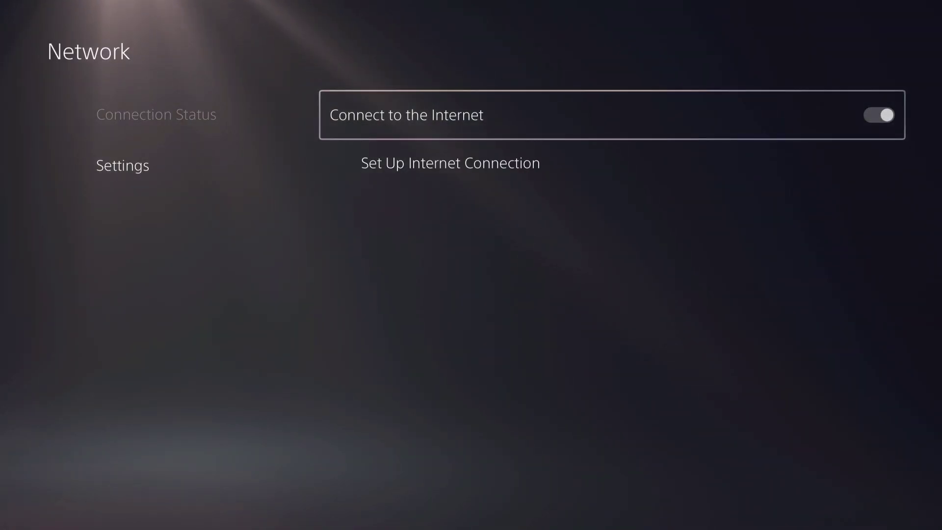
{"action": "key", "text": "Down"}
{"action": "key", "text": "Return"}
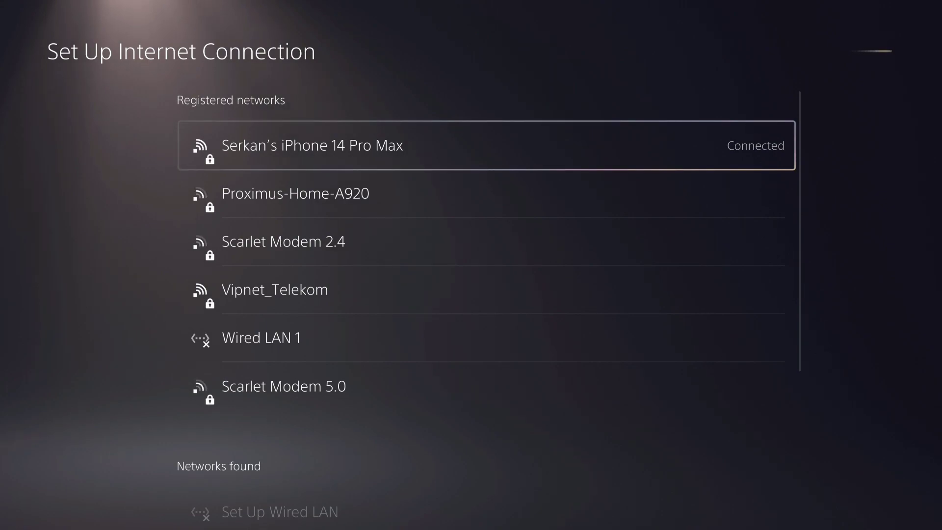
Step: Browse the registered networks list down to the Wired LAN 1 entry
{"action": "key", "text": "Down"}
{"action": "key", "text": "Down"}
{"action": "key", "text": "Down"}
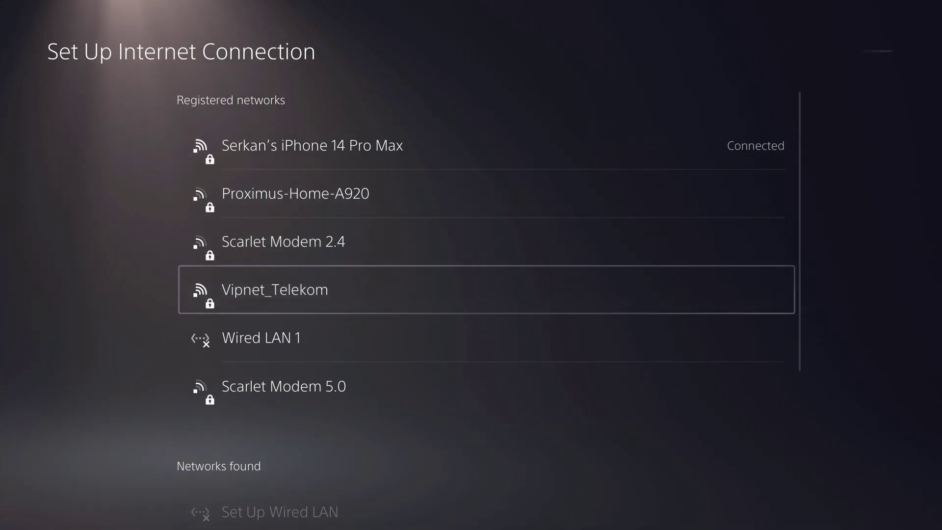
{"action": "key", "text": "Down"}
{"action": "key", "text": "Up"}
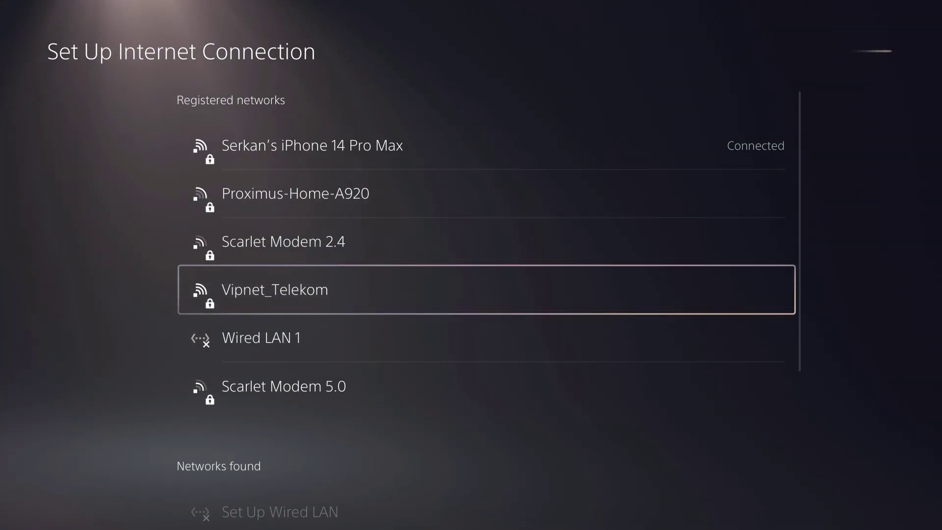
{"action": "key", "text": "Down"}
{"action": "key", "text": "Up"}
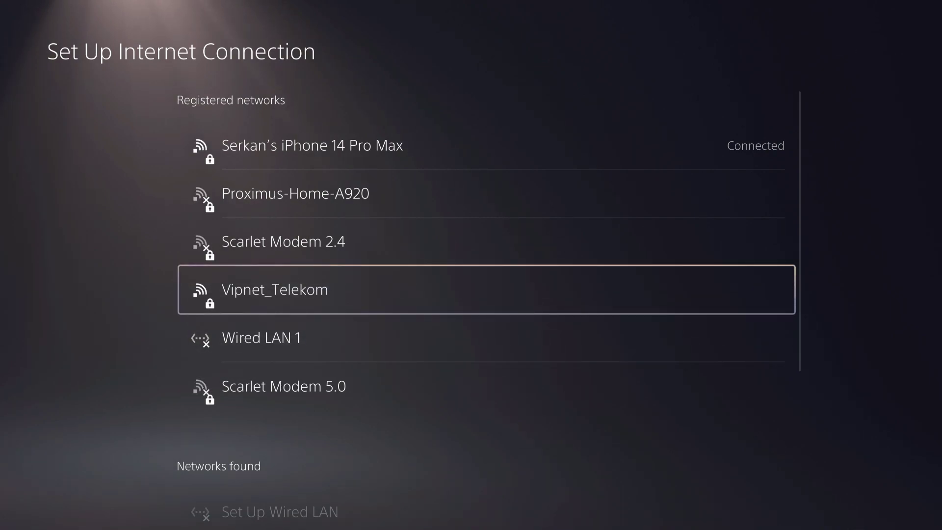
{"action": "key", "text": "Down"}
{"action": "key", "text": "Up"}
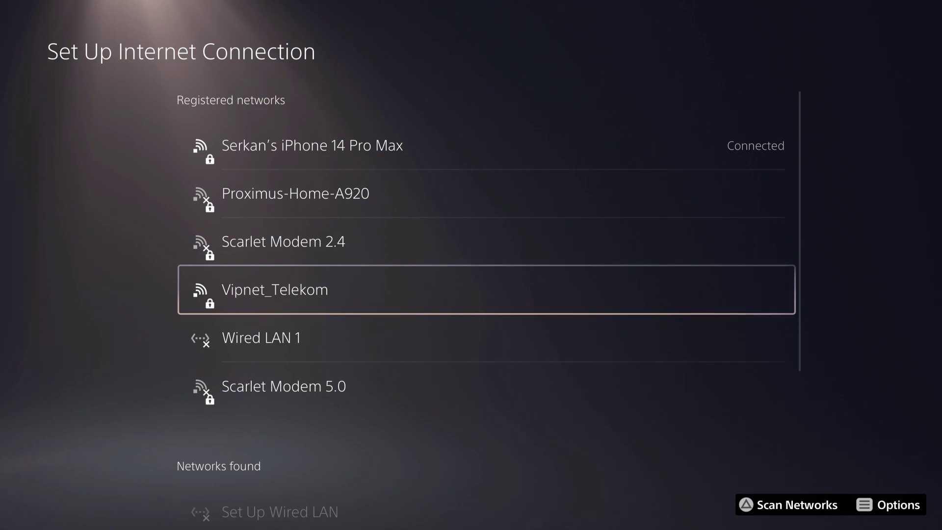
{"action": "key", "text": "Down"}
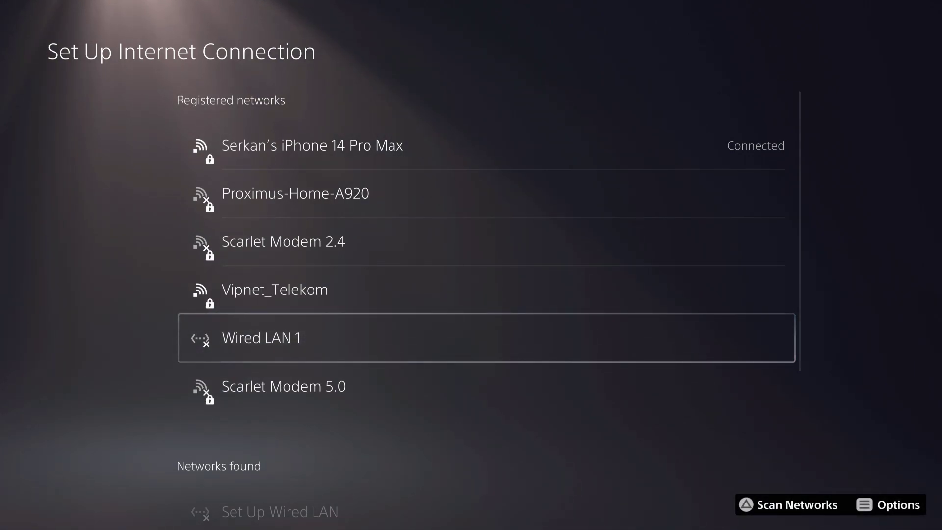
Step: Confirm the iPhone 14 Pro Max hotspot shows Connected among networks like Proximus-Home-A920
{"action": "key", "text": "Up"}
{"action": "key", "text": "Up"}
{"action": "key", "text": "Up"}
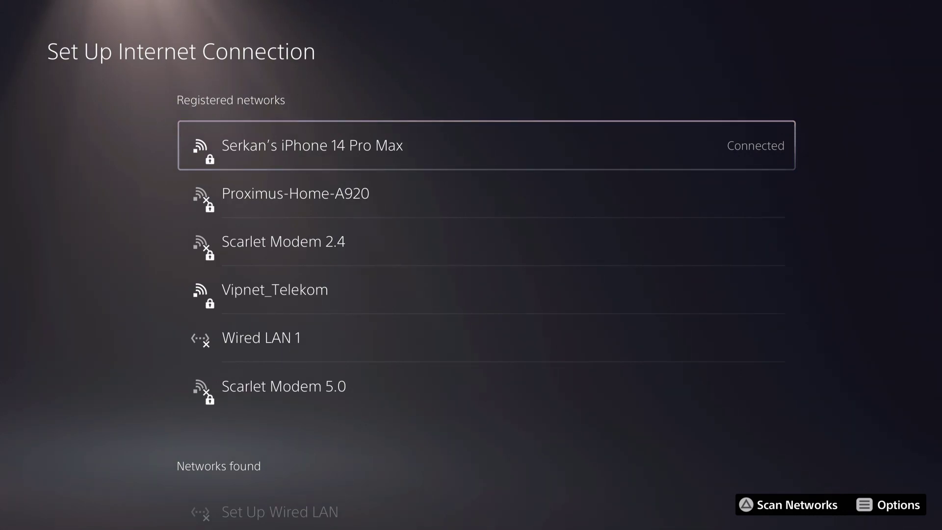
{"action": "key", "text": "Down"}
{"action": "key", "text": "Up"}
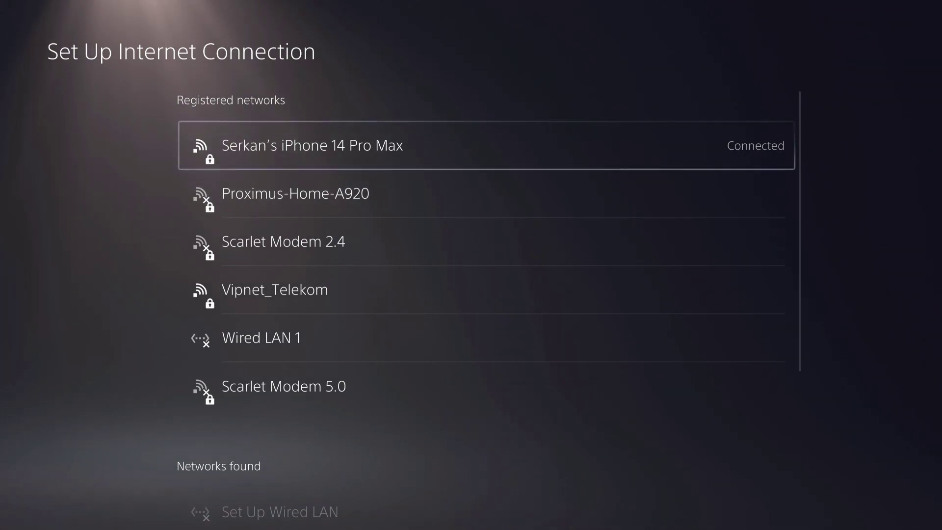
{"action": "key", "text": "Down"}
{"action": "key", "text": "Down"}
{"action": "key", "text": "Up"}
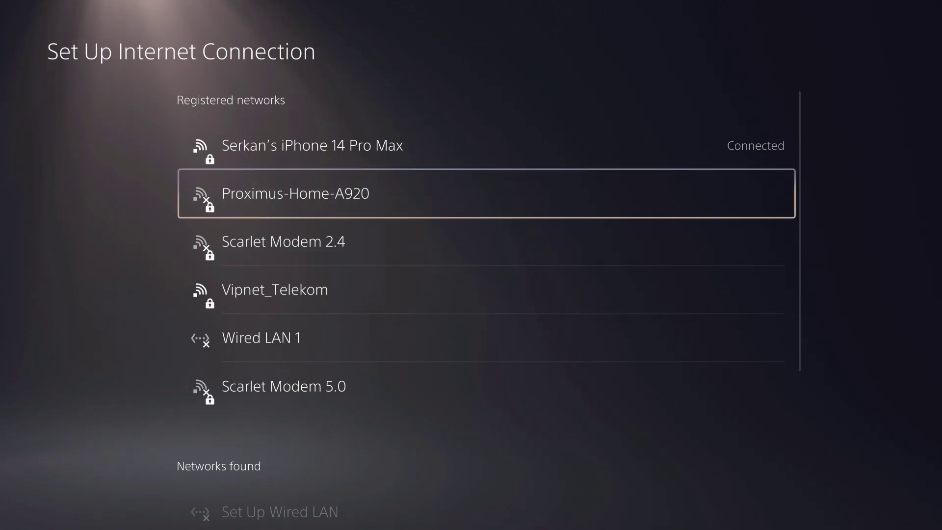
{"action": "key", "text": "Up"}
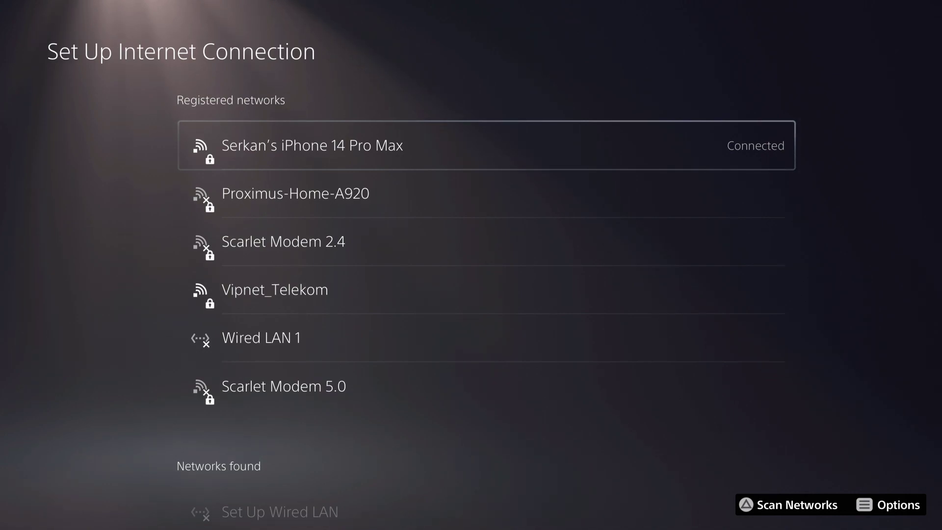
Step: Reload the network list, then back out of network settings to the home screen
{"action": "key", "text": "Escape"}
{"action": "key", "text": "Return"}
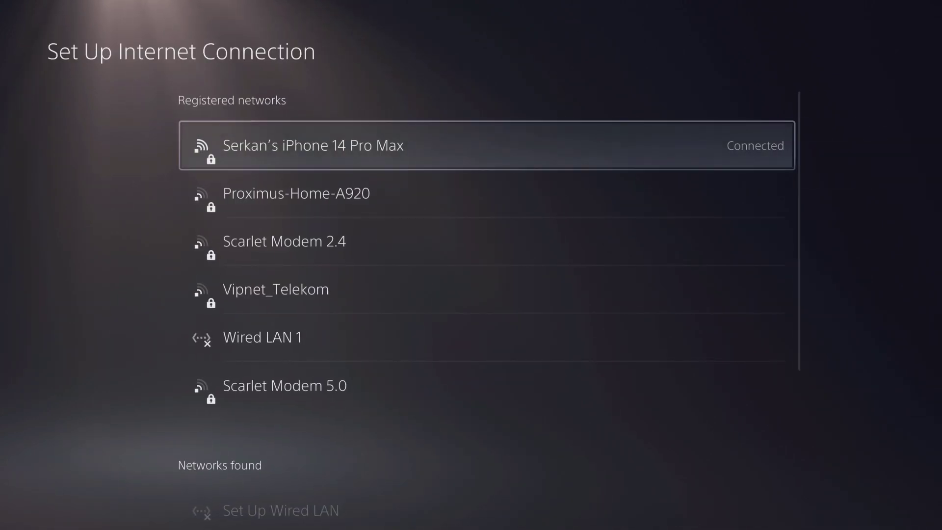
{"action": "key", "text": "Escape"}
{"action": "key", "text": "Left"}
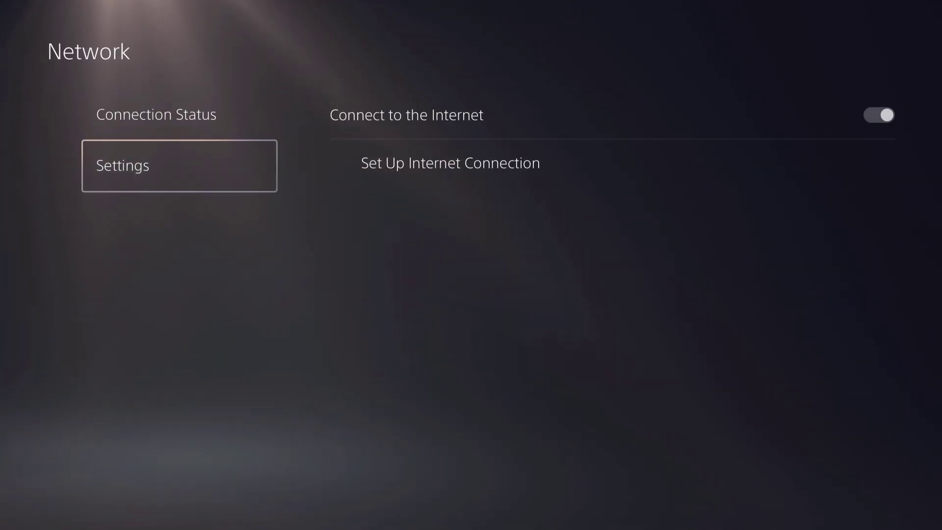
{"action": "key", "text": "Escape"}
{"action": "key", "text": "Escape"}
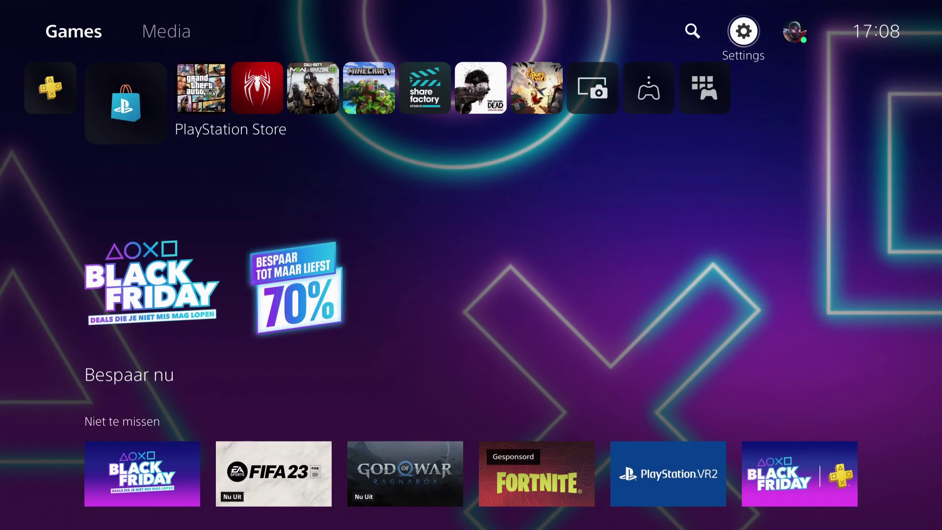
Step: Reach System Software Update and Settings under Settings > System
{"action": "key", "text": "Return"}
{"action": "key", "text": "Down"}
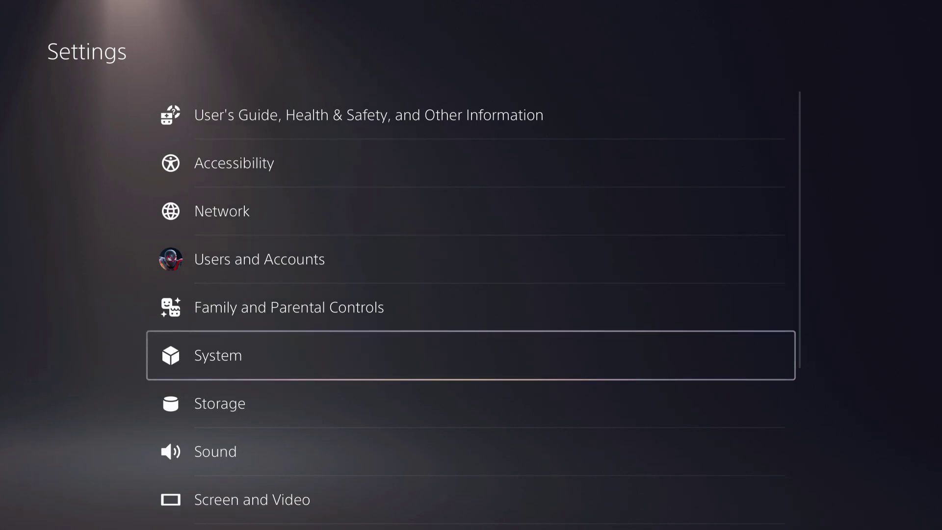
{"action": "key", "text": "Return"}
{"action": "key", "text": "Right"}
{"action": "key", "text": "Down"}
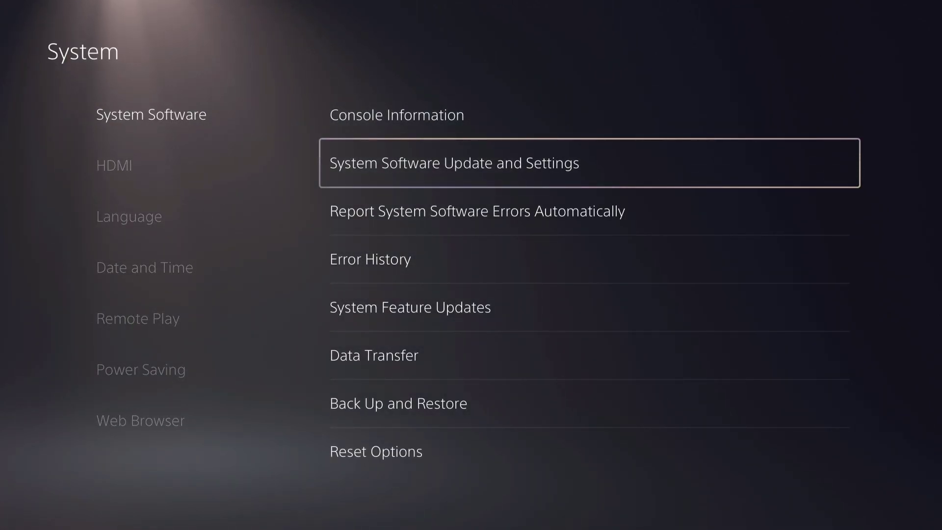
{"action": "key", "text": "Return"}
Step: Verify automatic update download and install are both off, then leave the page
{"action": "key", "text": "Down"}
{"action": "key", "text": "Down"}
{"action": "key", "text": "Up"}
{"action": "key", "text": "Down"}
{"action": "key", "text": "Up"}
{"action": "key", "text": "Down"}
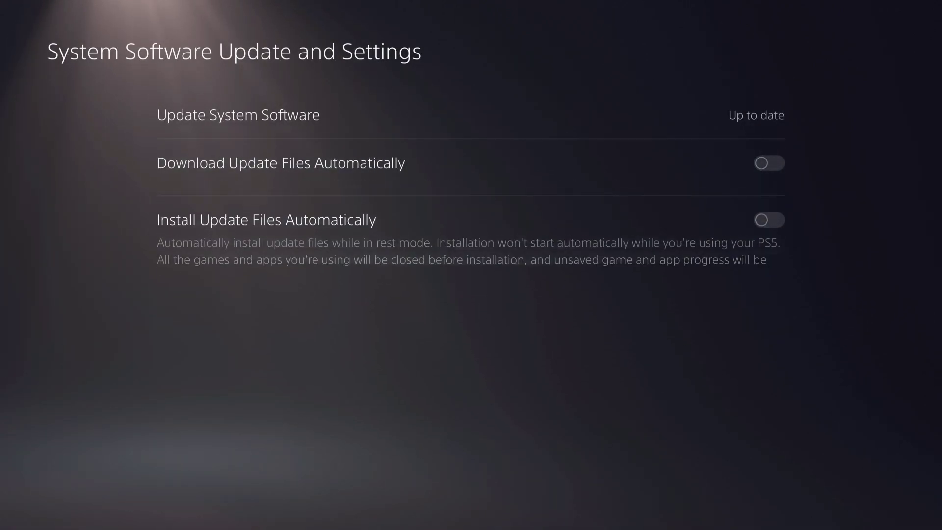
{"action": "key", "text": "Up"}
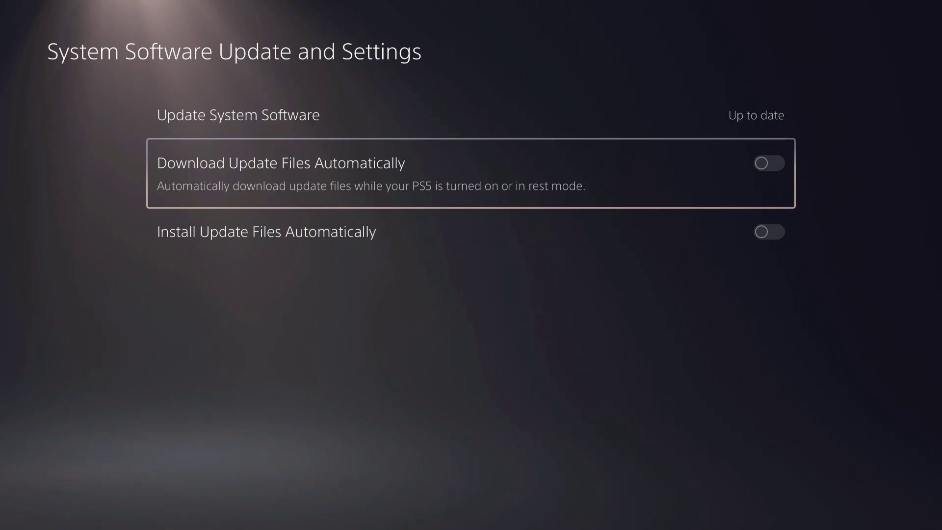
{"action": "key", "text": "Down"}
{"action": "key", "text": "Up"}
{"action": "key", "text": "Escape"}
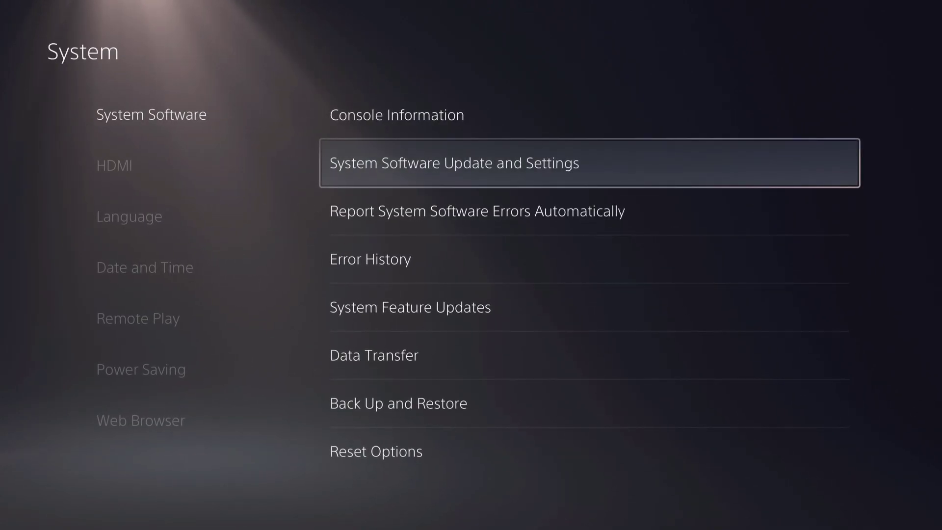
Step: Verify Stay Connected to the Internet is off in rest mode features, then return home
{"action": "key", "text": "Left"}
{"action": "key", "text": "Down"}
{"action": "key", "text": "Down"}
{"action": "key", "text": "Down"}
{"action": "key", "text": "Down"}
{"action": "key", "text": "Down"}
{"action": "key", "text": "Right"}
{"action": "key", "text": "Down"}
{"action": "key", "text": "Return"}
{"action": "key", "text": "Down"}
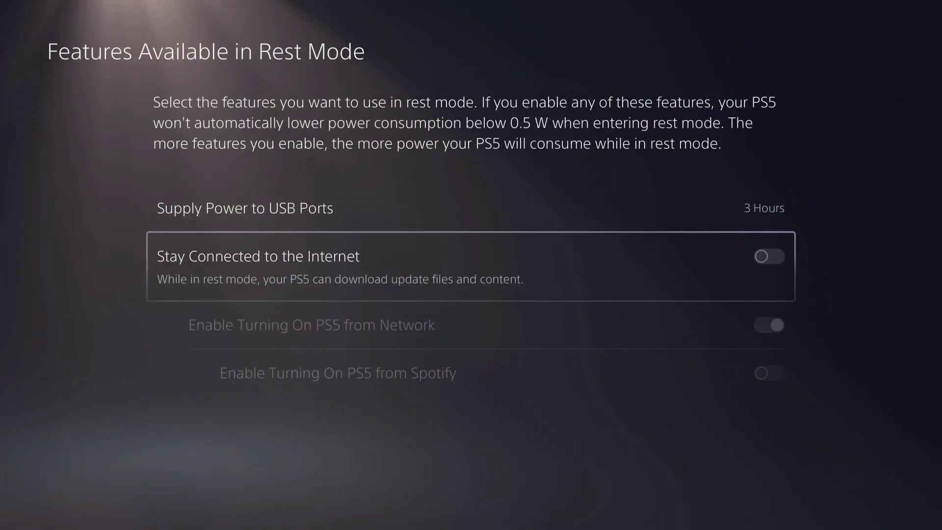
{"action": "key", "text": "Escape"}
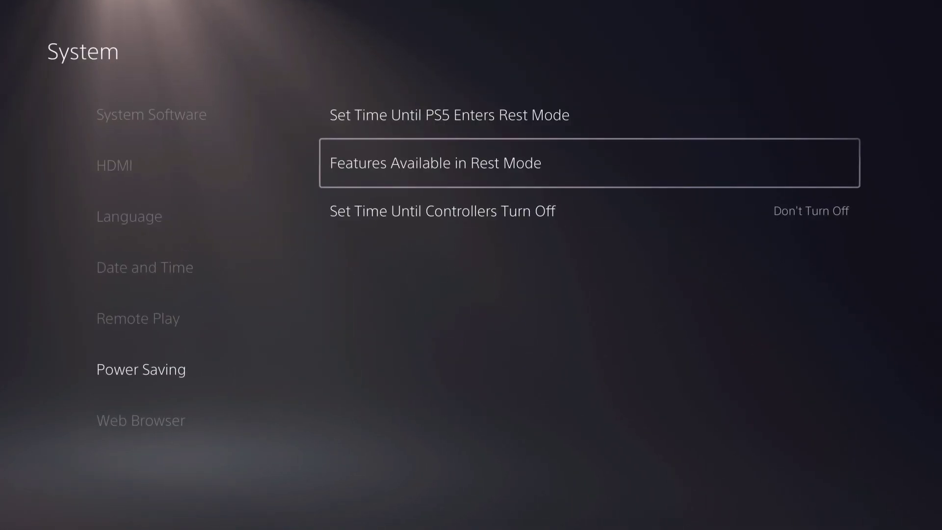
{"action": "key", "text": "Left"}
{"action": "key", "text": "Escape"}
{"action": "key", "text": "Escape"}
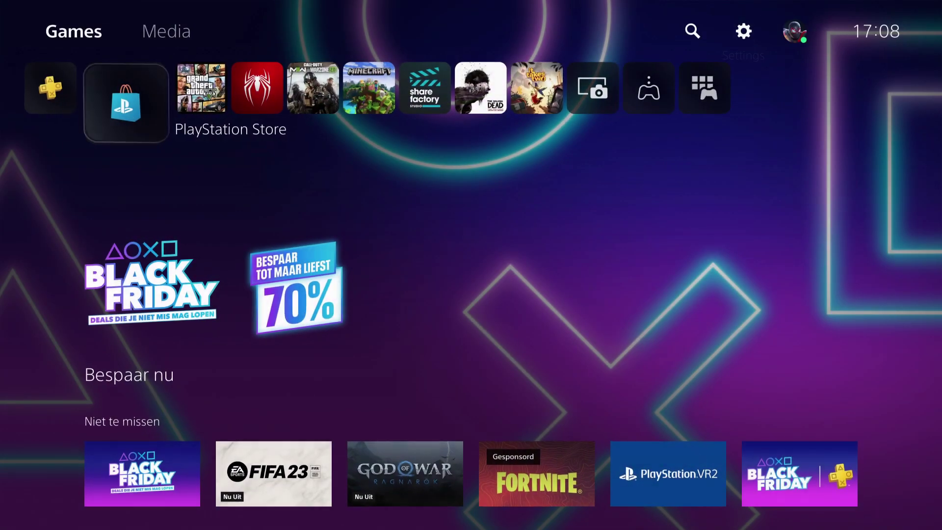
{"action": "key", "text": "Right"}
{"action": "key", "text": "Right"}
{"action": "key", "text": "Right"}
{"action": "key", "text": "Right"}
{"action": "key", "text": "Right"}
{"action": "key", "text": "Right"}
{"action": "key", "text": "Right"}
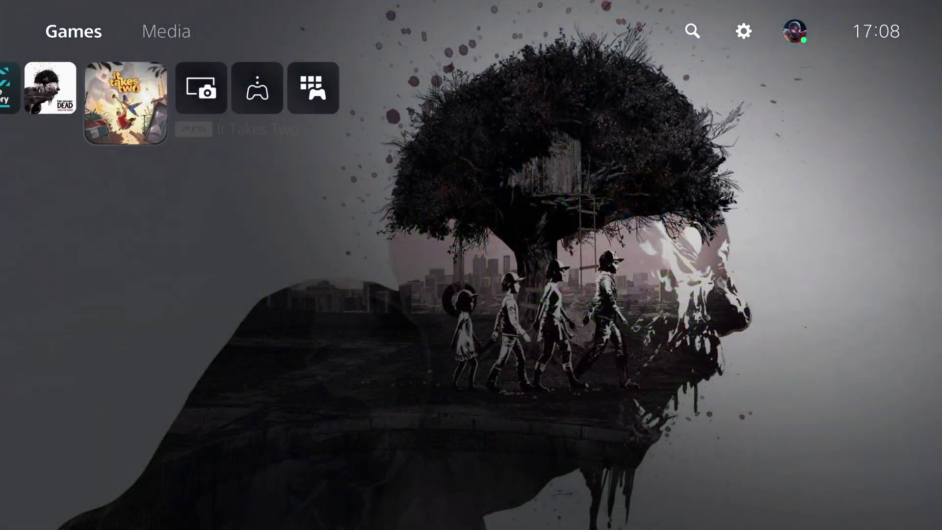
{"action": "key", "text": "Right"}
{"action": "key", "text": "Right"}
{"action": "key", "text": "Left"}
{"action": "key", "text": "Left"}
{"action": "key", "text": "Left"}
{"action": "key", "text": "Left"}
{"action": "key", "text": "Left"}
{"action": "key", "text": "Left"}
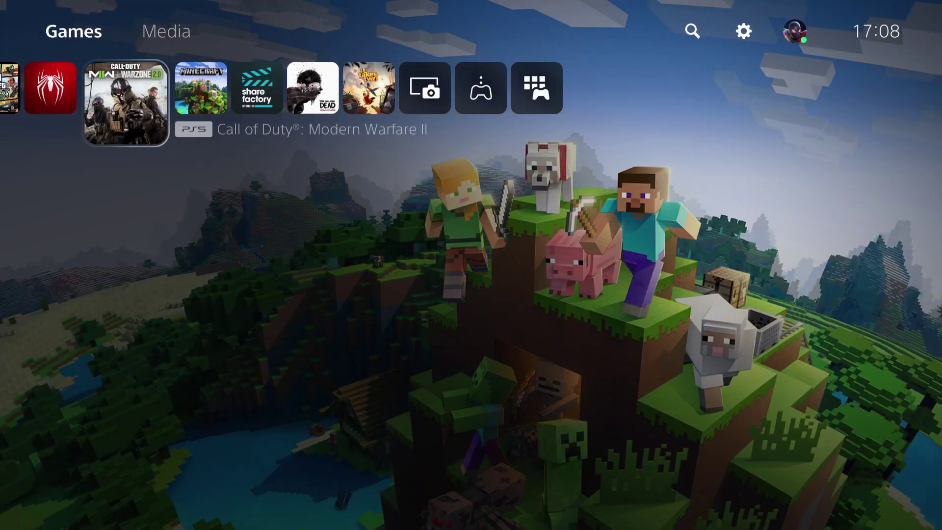
{"action": "key", "text": "super"}
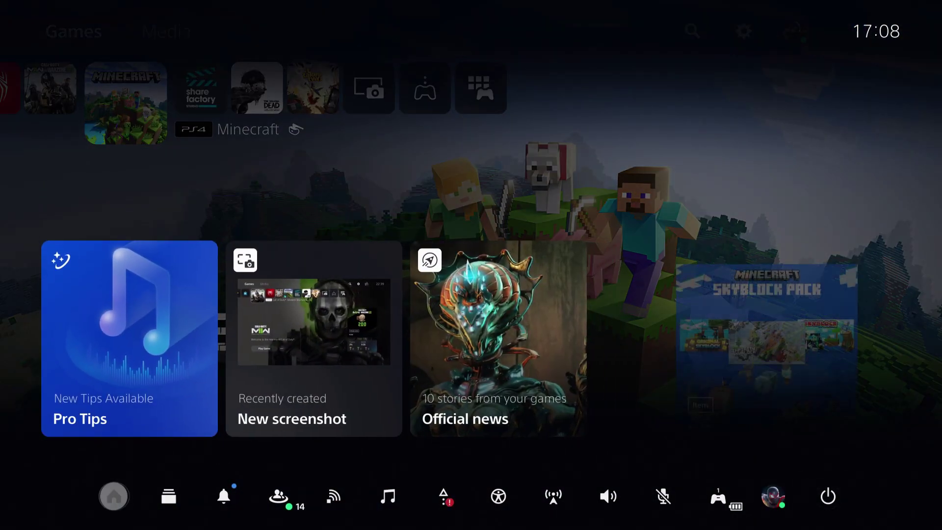
{"action": "key", "text": "Right"}
{"action": "key", "text": "Right"}
{"action": "key", "text": "Right"}
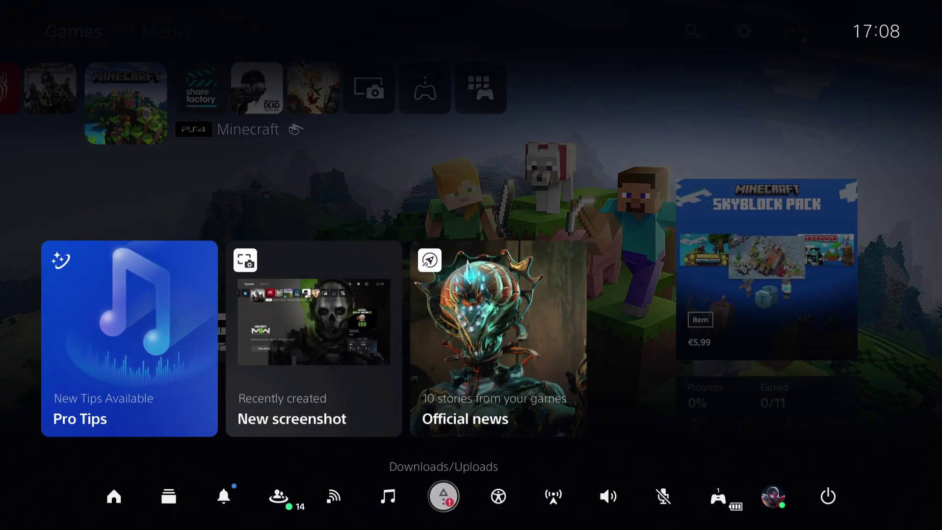
{"action": "key", "text": "Return"}
{"action": "key", "text": "Left"}
{"action": "key", "text": "Up"}
{"action": "key", "text": "Down"}
{"action": "key", "text": "Up"}
{"action": "key", "text": "Escape"}
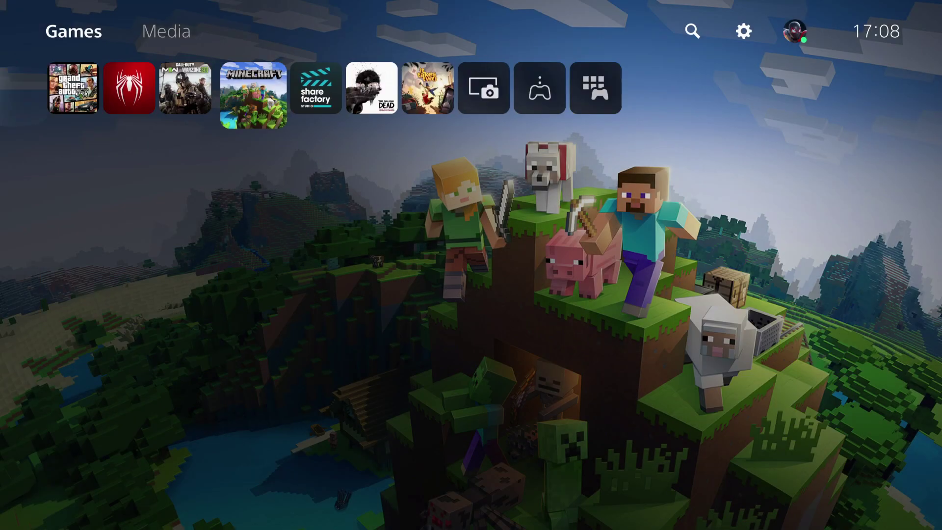
{"action": "key", "text": "Left"}
{"action": "key", "text": "Left"}
{"action": "key", "text": "Left"}
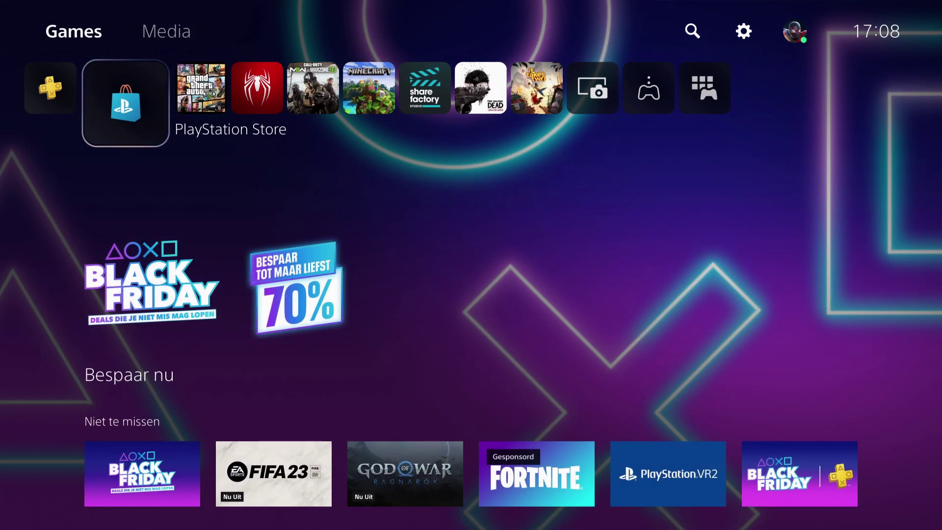